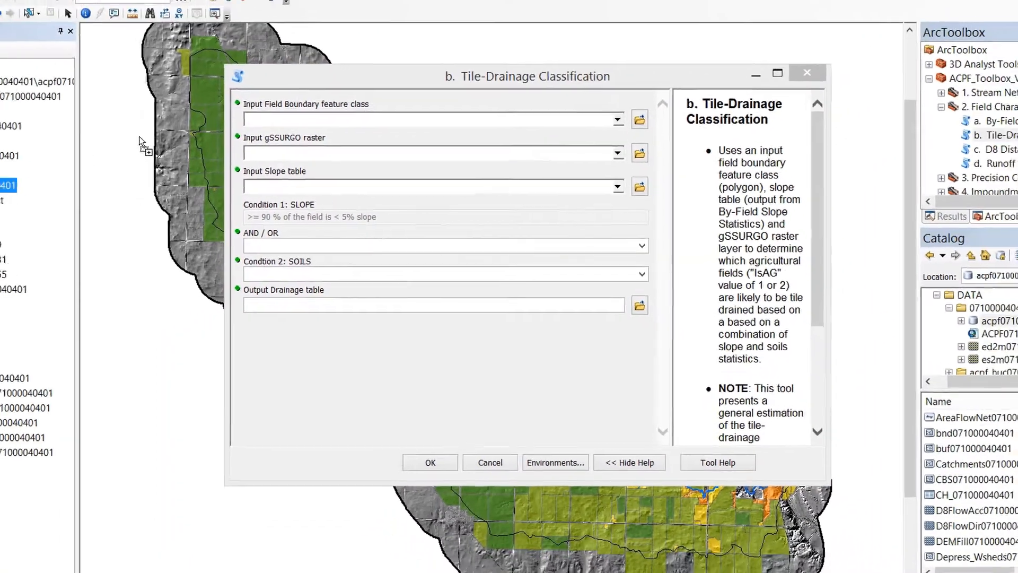
{"action": "left_click_drag", "start_coordinate": [139, 142], "coordinate": [591, 84]}
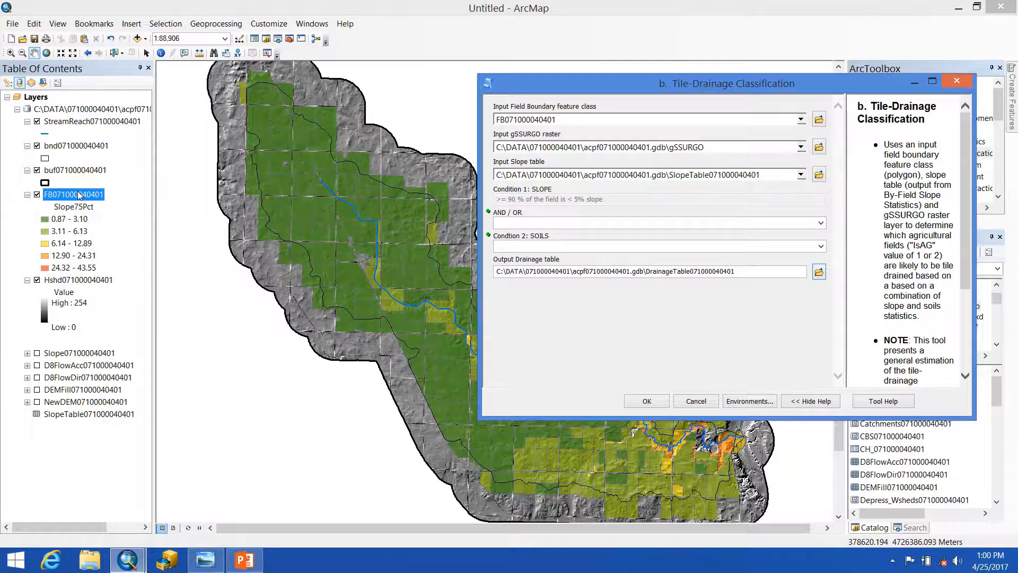
{"action": "right_click", "coordinate": [79, 195]}
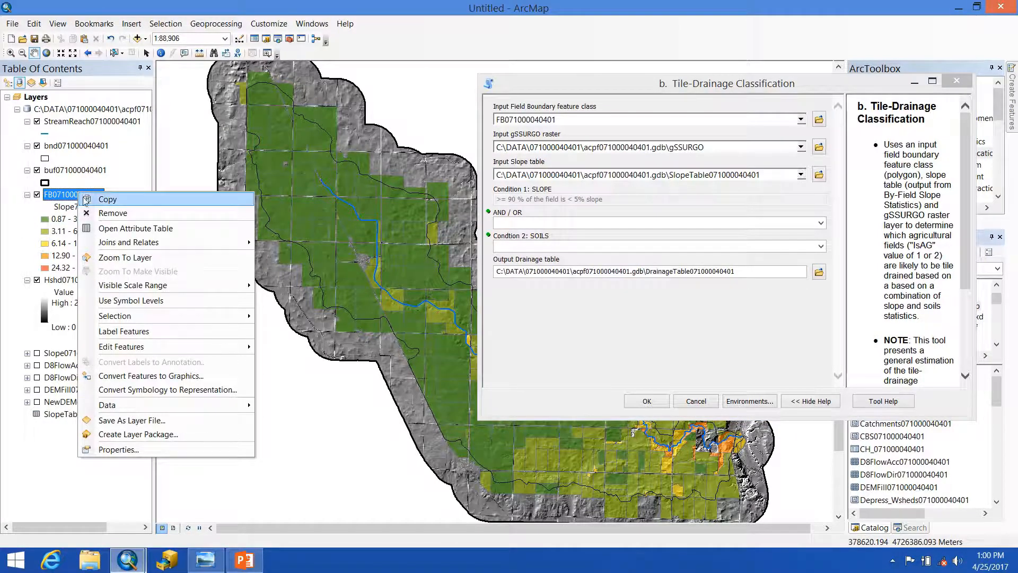
{"action": "mouse_move", "coordinate": [159, 243]}
{"action": "mouse_move", "coordinate": [302, 258]}
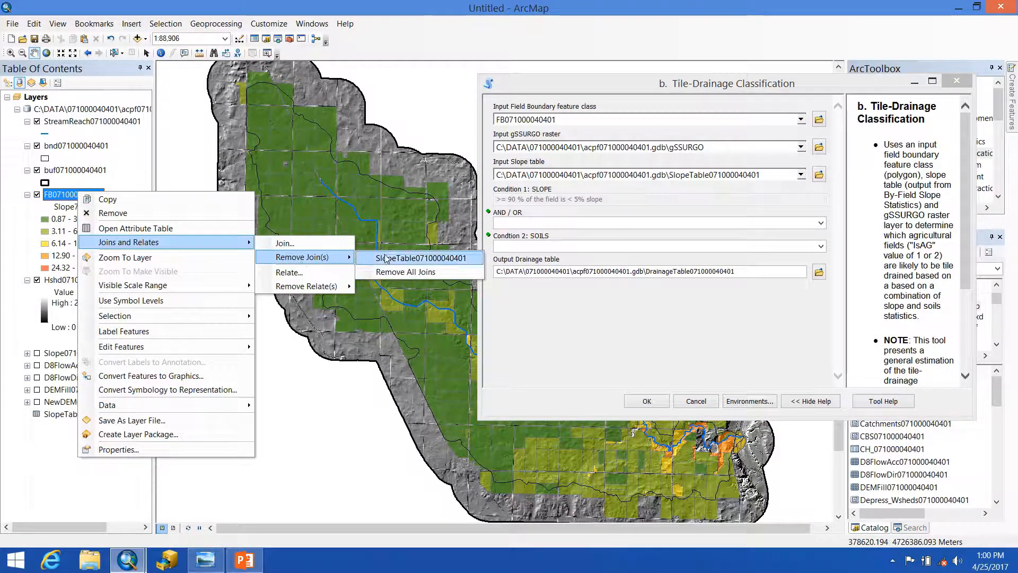
{"action": "left_click", "coordinate": [386, 258]}
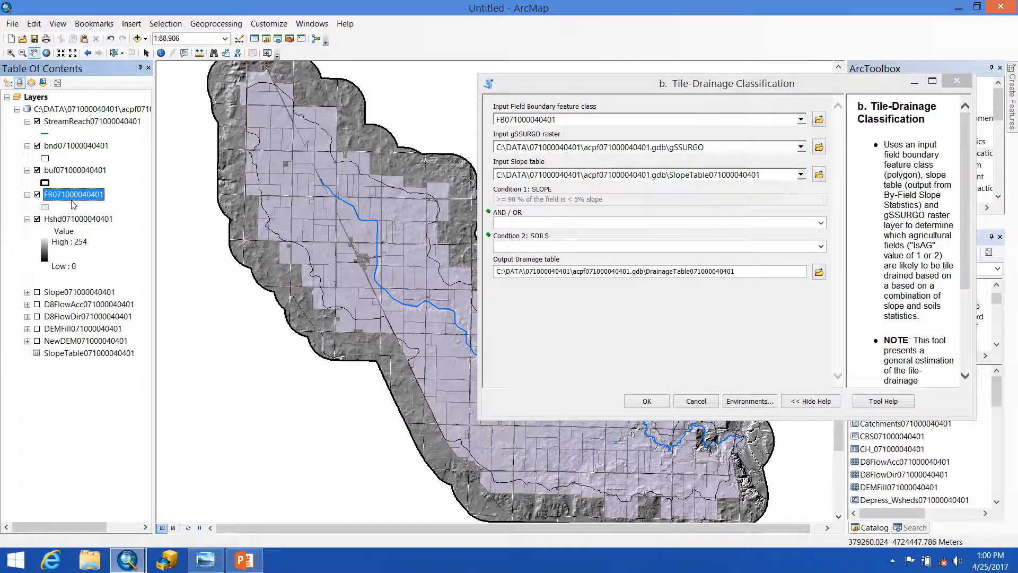
- Set the Tile-Drainage Classification's AND / OR option to "AND (Most restrictive; both conditions must be met)"
{"action": "left_click_drag", "start_coordinate": [634, 85], "coordinate": [353, 122]}
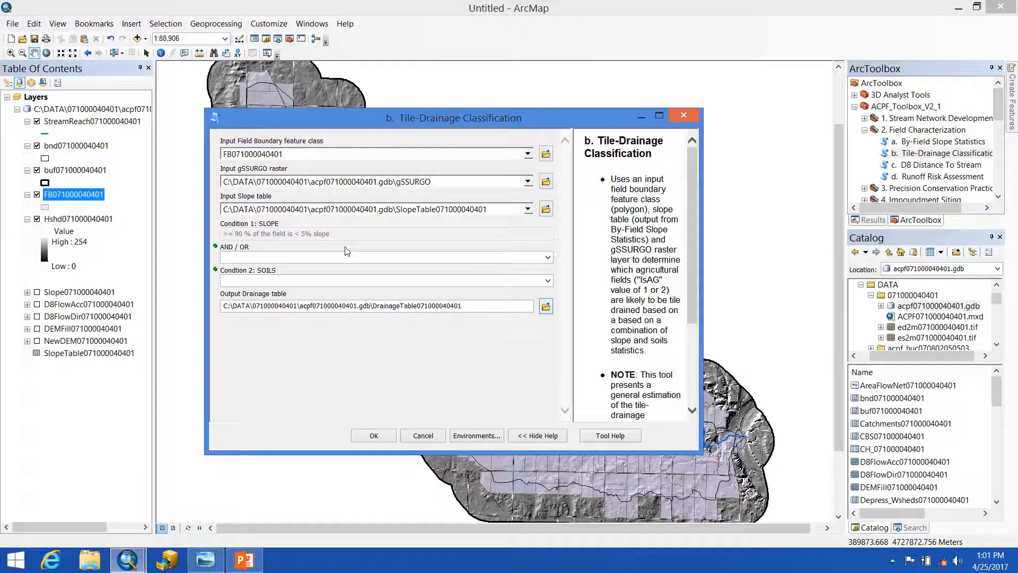
{"action": "left_click", "coordinate": [548, 258]}
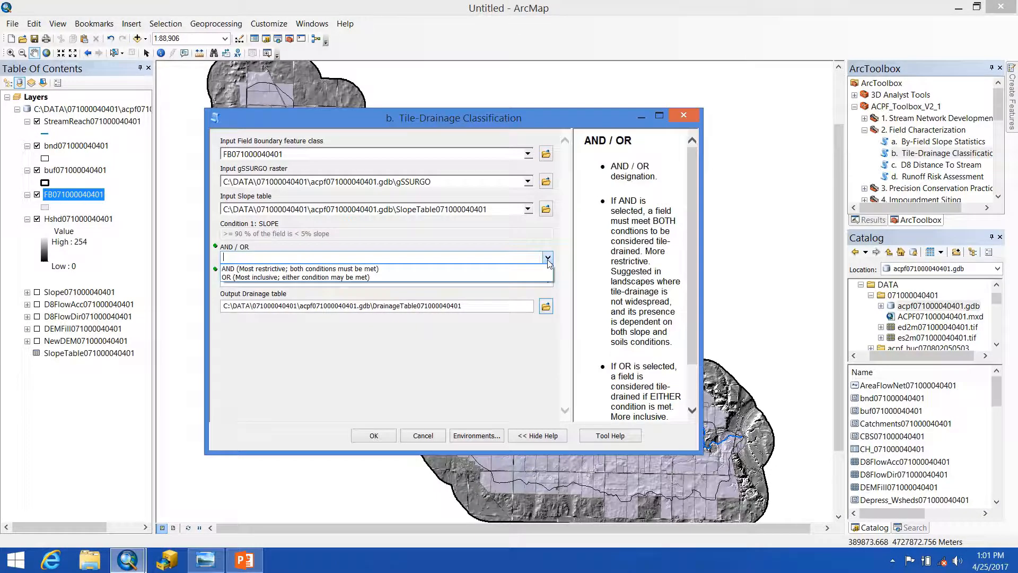
{"action": "left_click", "coordinate": [394, 270]}
{"action": "left_click", "coordinate": [375, 272]}
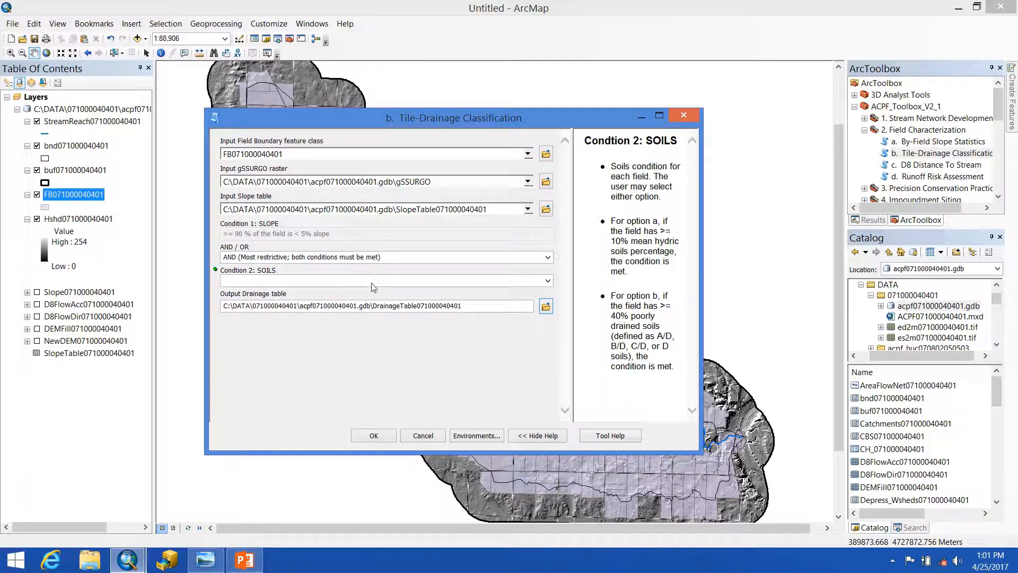
- Set the soils condition to "a. Field has a mean hydric soils percentage >= 10%" and run the tile-drainage classification
{"action": "left_click", "coordinate": [548, 281]}
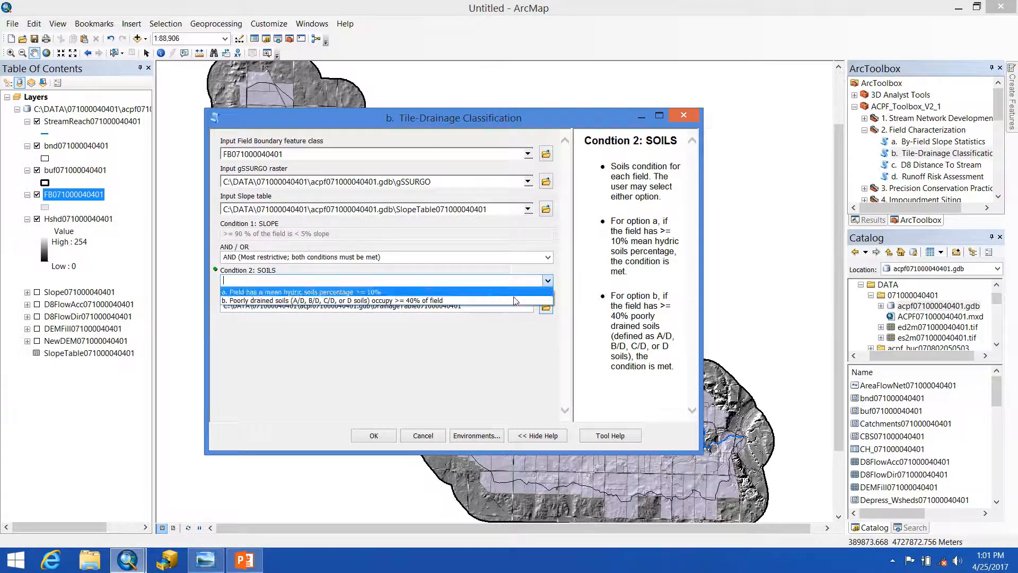
{"action": "left_click", "coordinate": [393, 294]}
{"action": "left_click", "coordinate": [395, 296]}
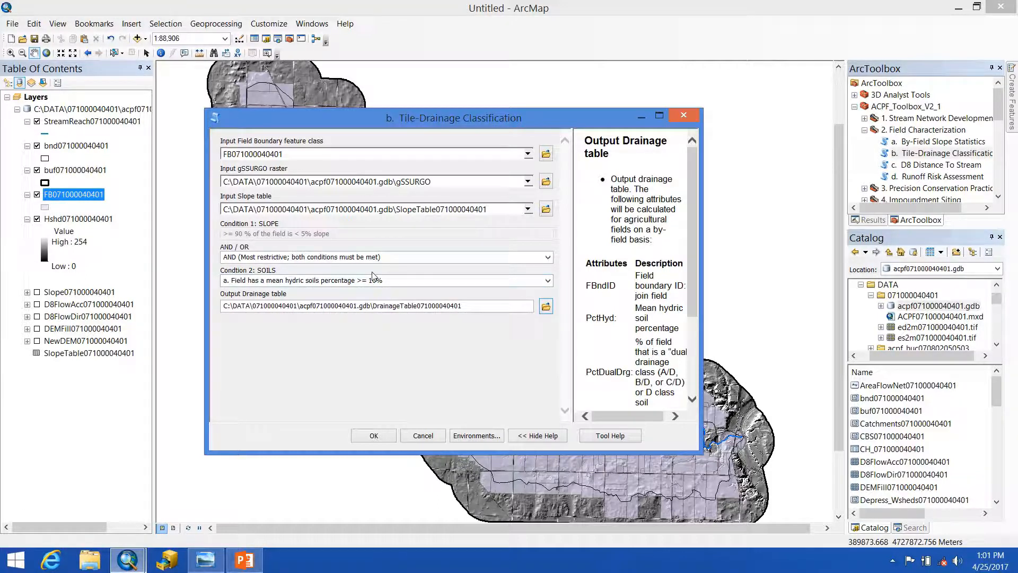
{"action": "left_click", "coordinate": [445, 318]}
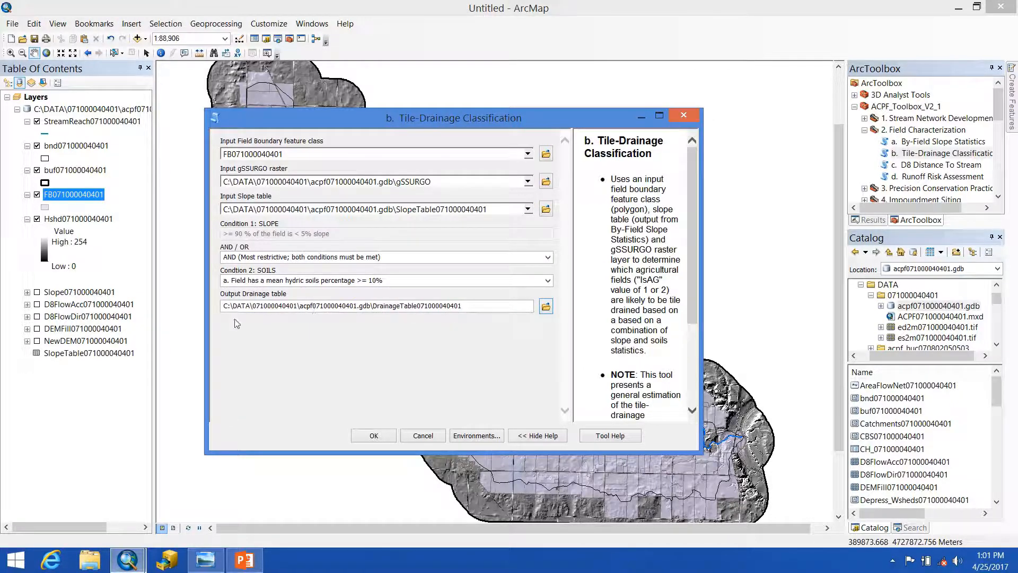
{"action": "left_click", "coordinate": [373, 435]}
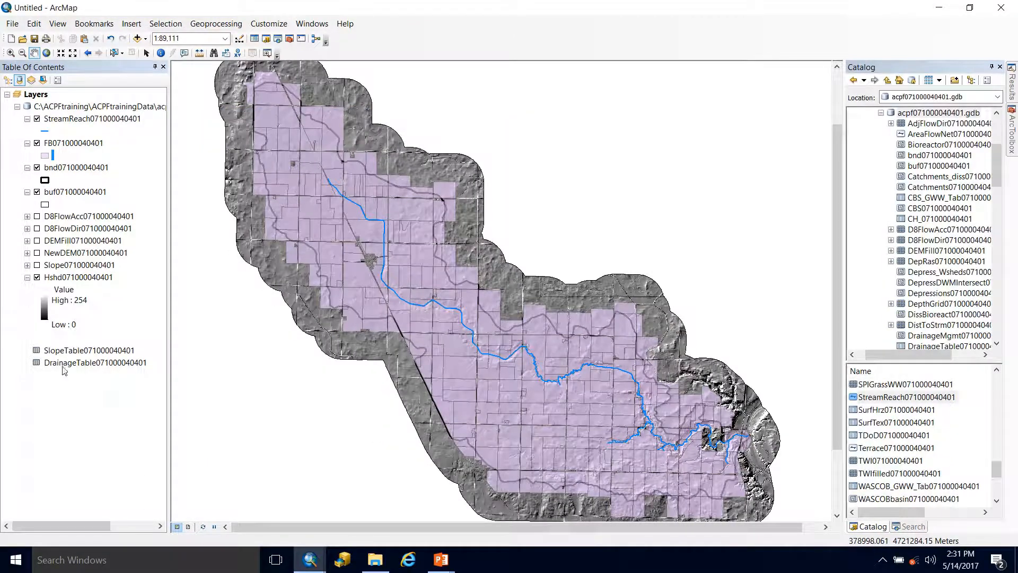
{"action": "left_click", "coordinate": [62, 365]}
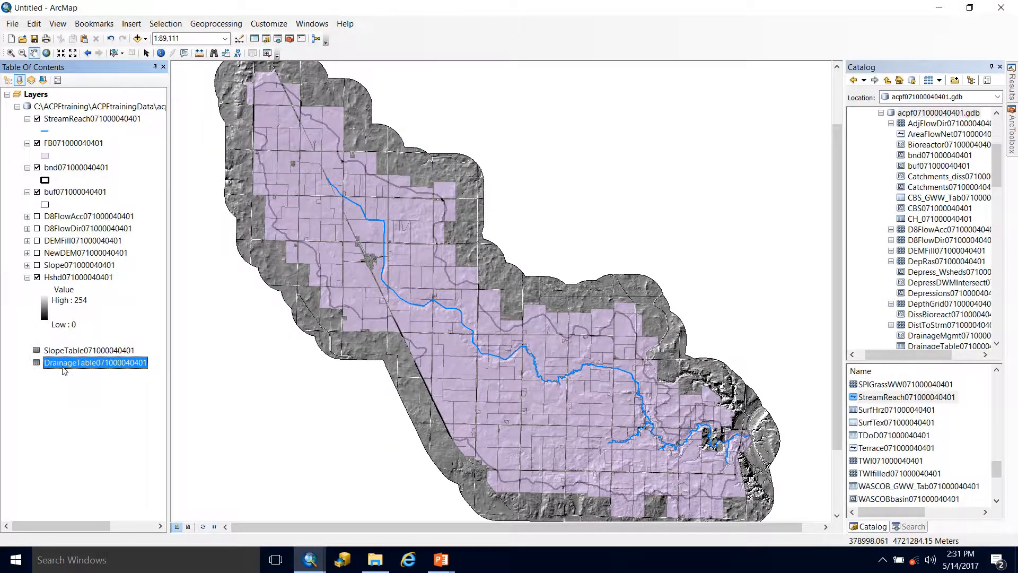
{"action": "right_click", "coordinate": [62, 363]}
{"action": "left_click", "coordinate": [15, 371]}
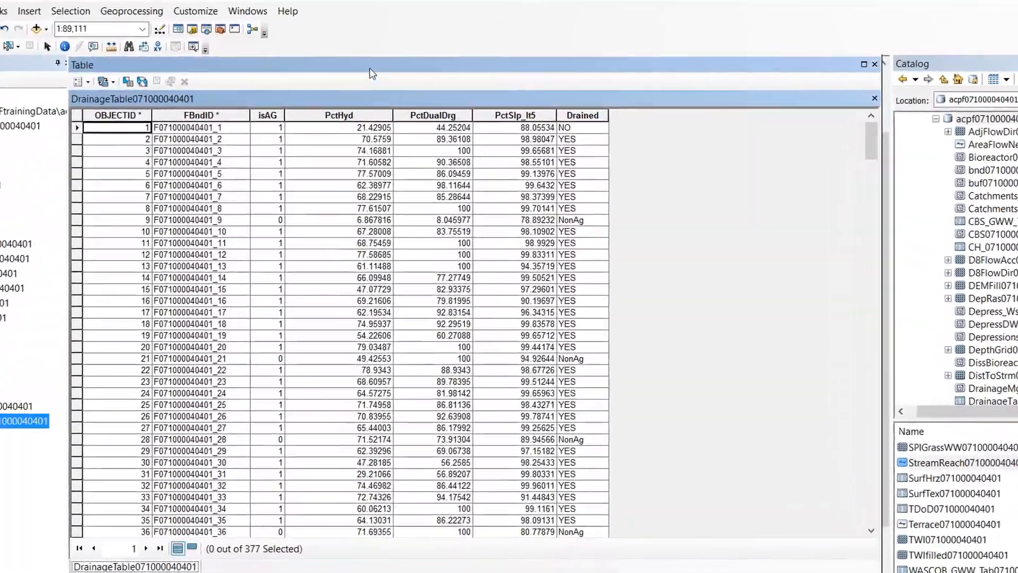
{"action": "left_click_drag", "start_coordinate": [367, 68], "coordinate": [424, 47]}
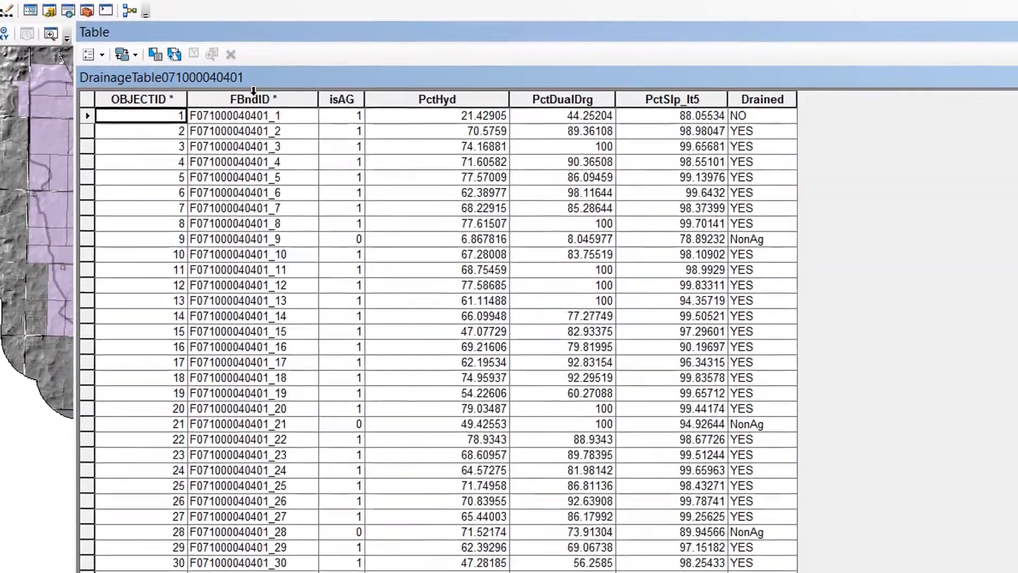
- Examine the drainage table's FBndID, isAG, PctHyd, PctDualDrg, PctSlp_lt5 and Drained columns, comparing soil and slope percentages with the drainage classification
{"action": "left_click", "coordinate": [227, 92]}
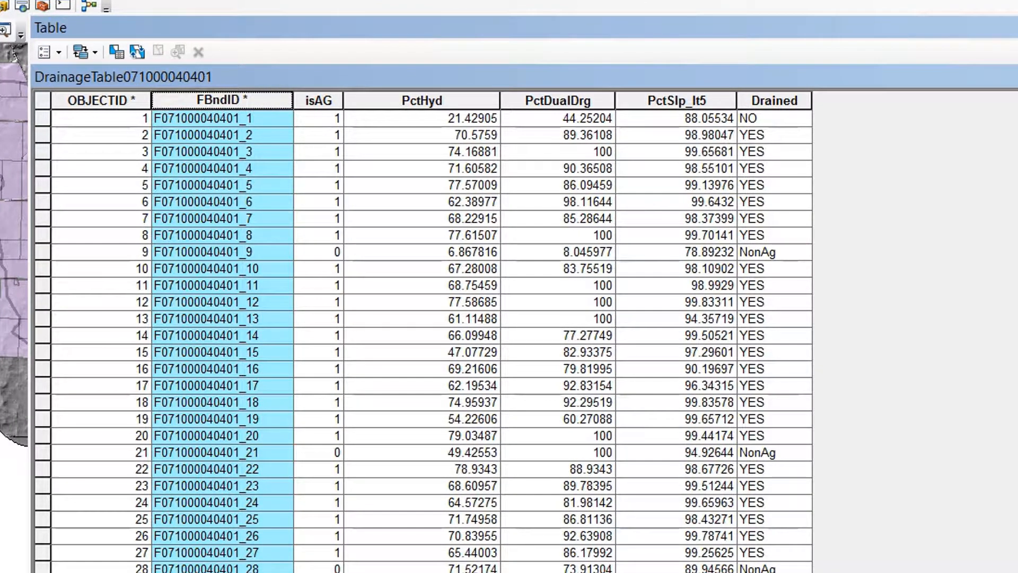
{"action": "left_click", "coordinate": [312, 102]}
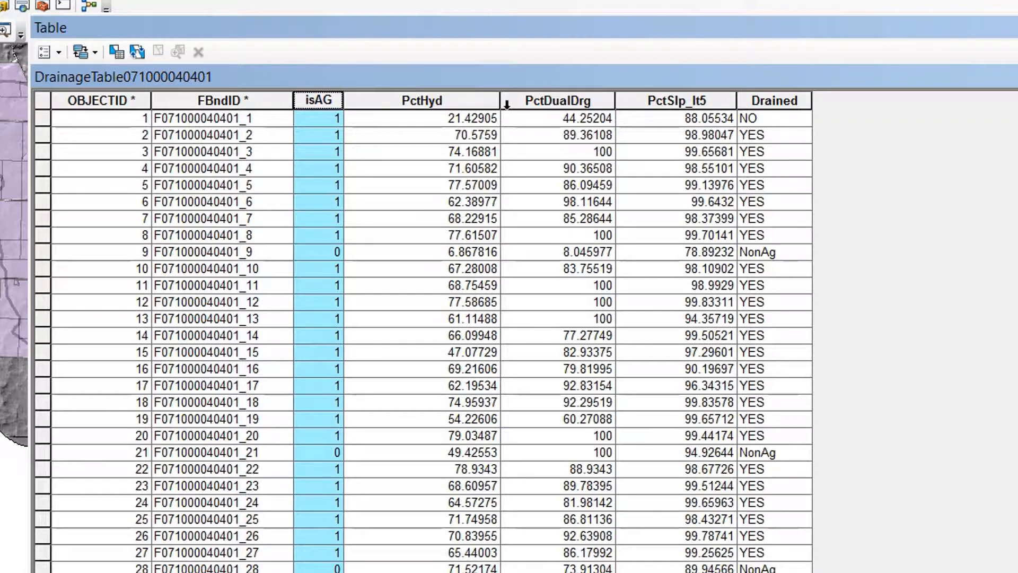
{"action": "left_click", "coordinate": [472, 101]}
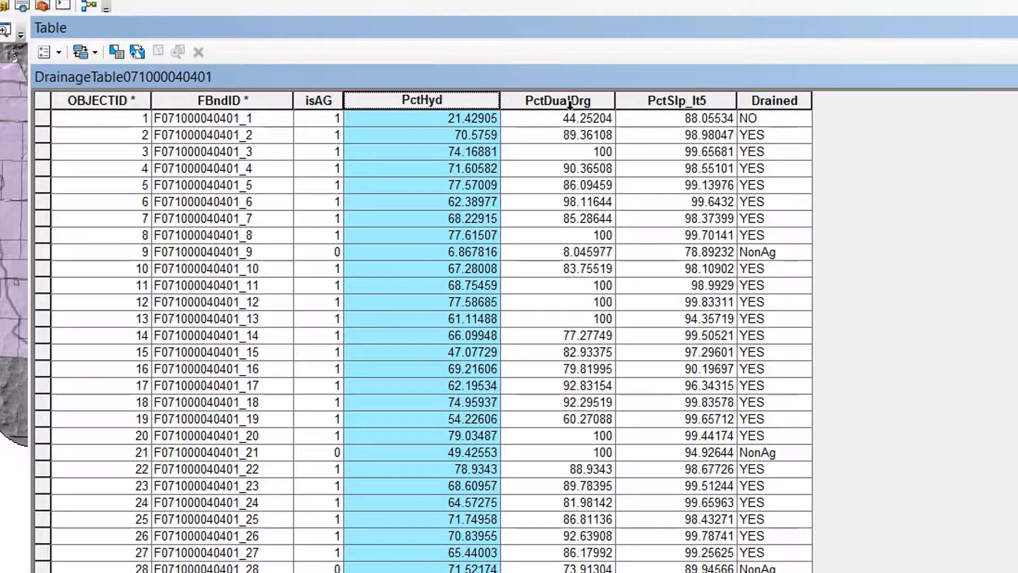
{"action": "left_click", "coordinate": [676, 102]}
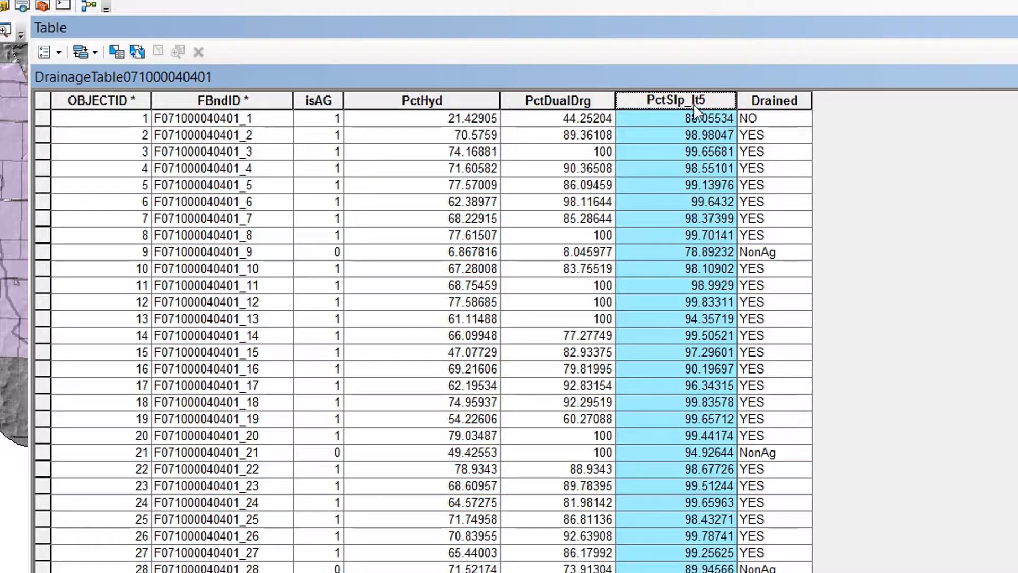
{"action": "left_click", "coordinate": [780, 102]}
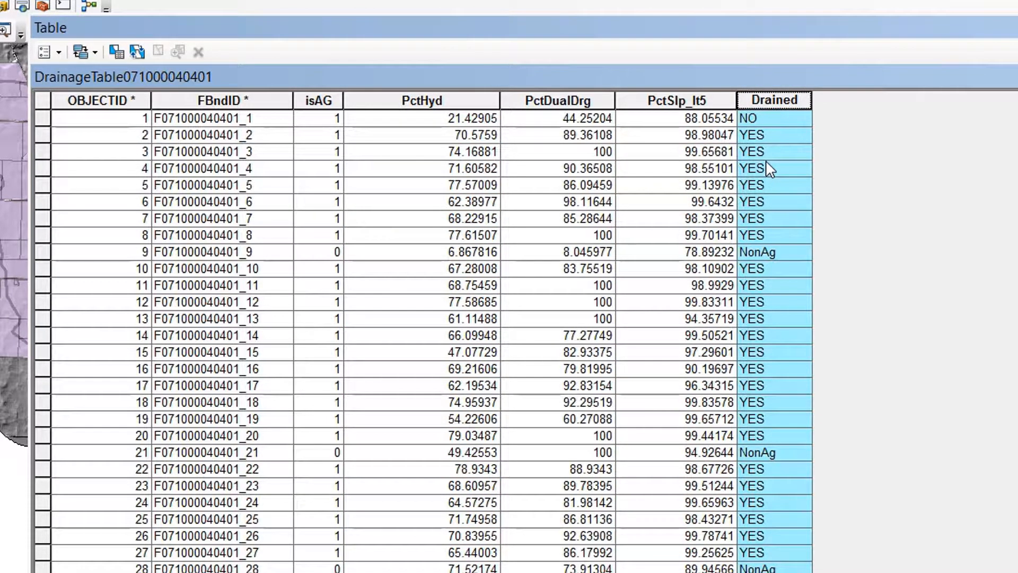
{"action": "left_click", "coordinate": [449, 100]}
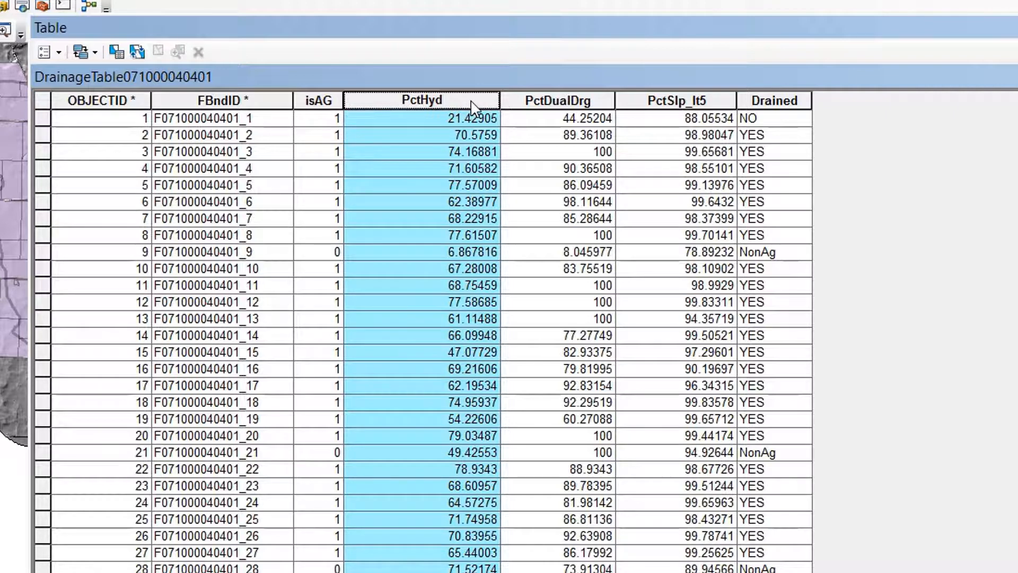
{"action": "left_click", "coordinate": [552, 99]}
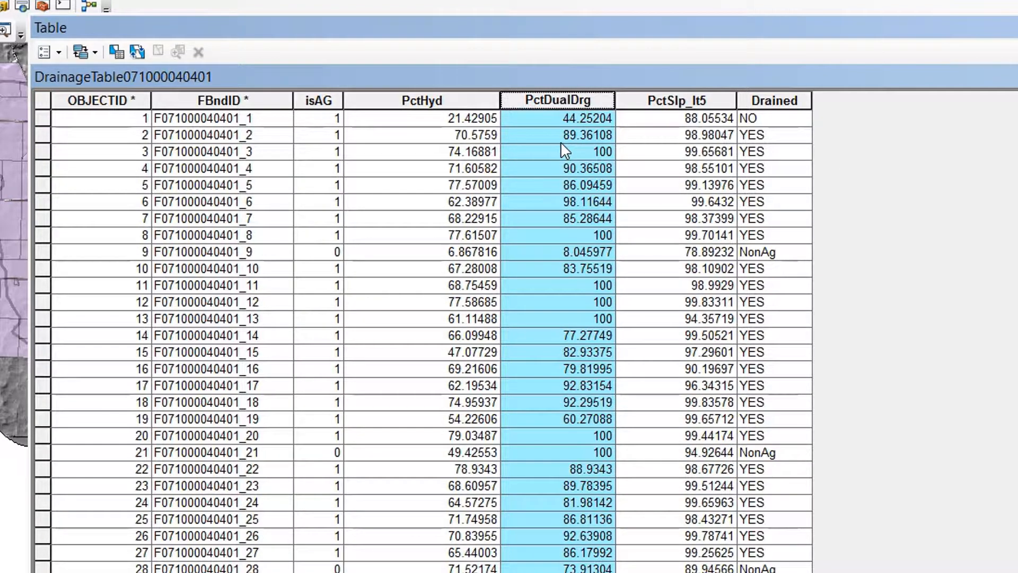
{"action": "left_click", "coordinate": [686, 100]}
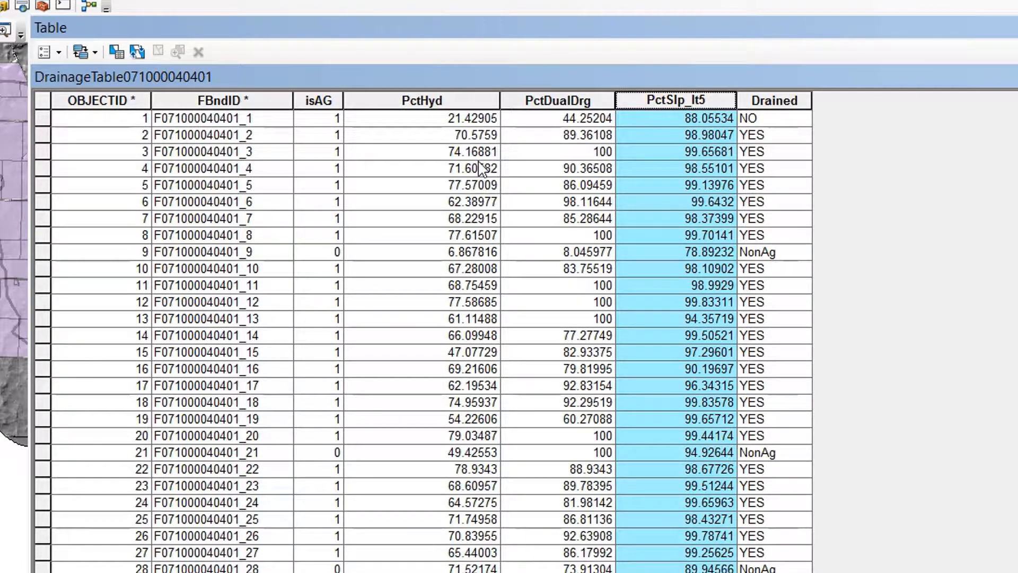
{"action": "left_click", "coordinate": [473, 102]}
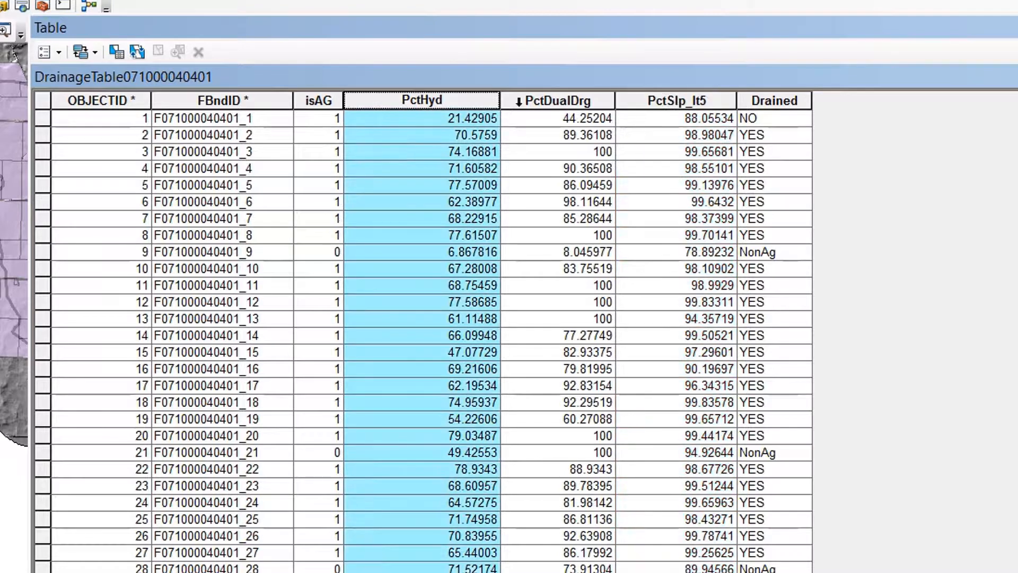
{"action": "left_click", "coordinate": [766, 102]}
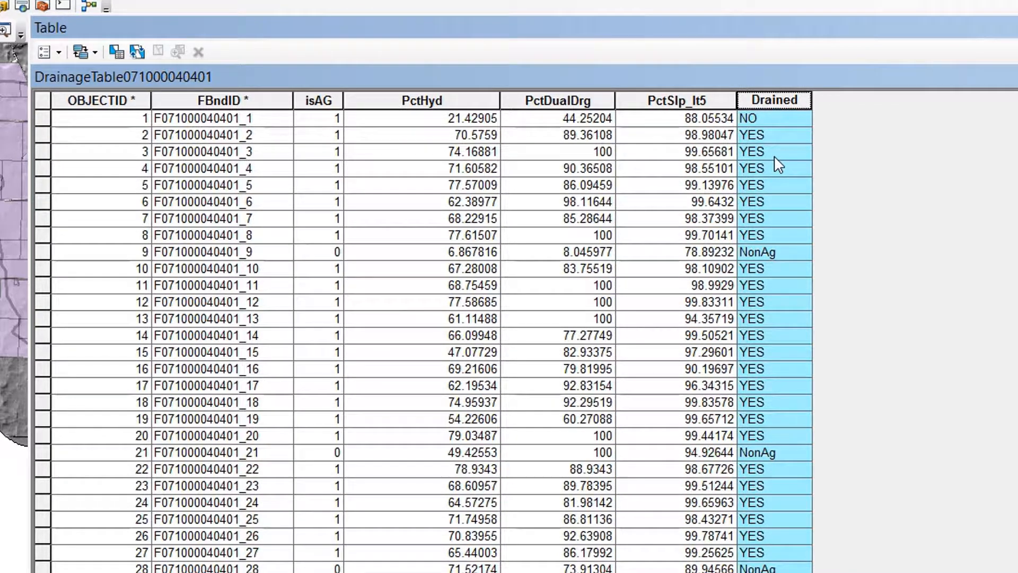
{"action": "left_click", "coordinate": [792, 253]}
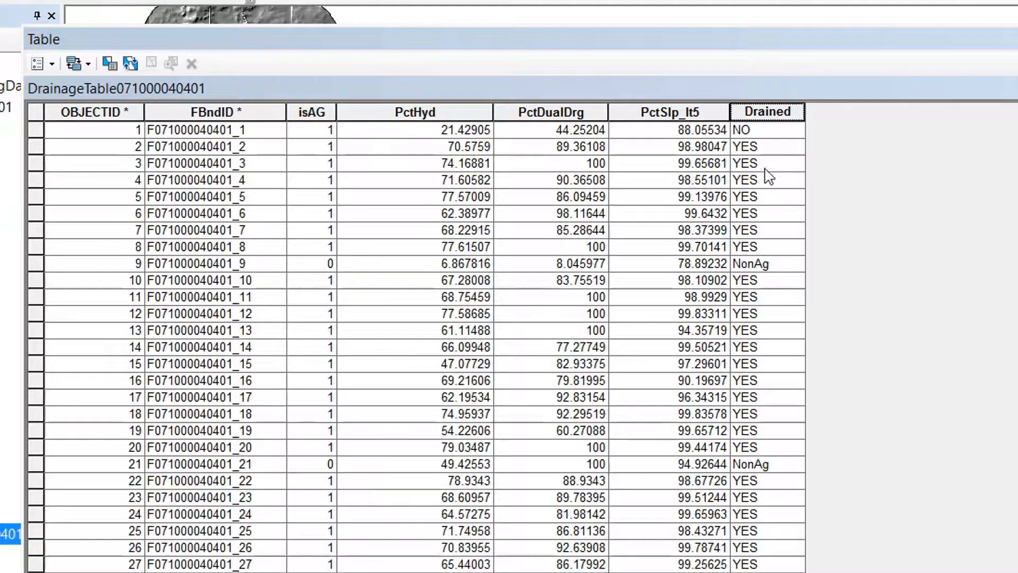
- View the Field Calculator options for the Drained field outside an edit session, and close it without calculating
{"action": "right_click", "coordinate": [765, 110]}
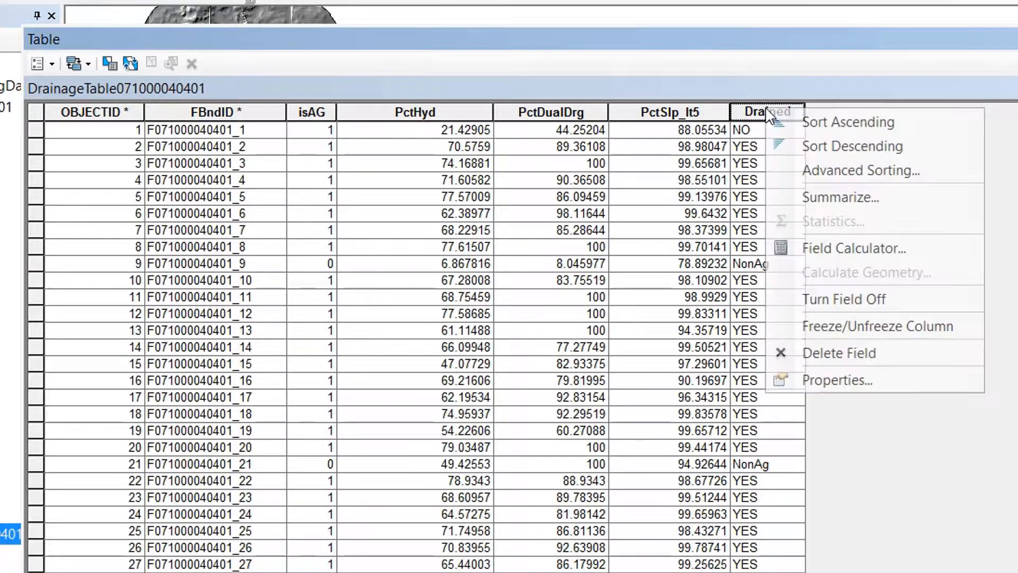
{"action": "left_click", "coordinate": [855, 248]}
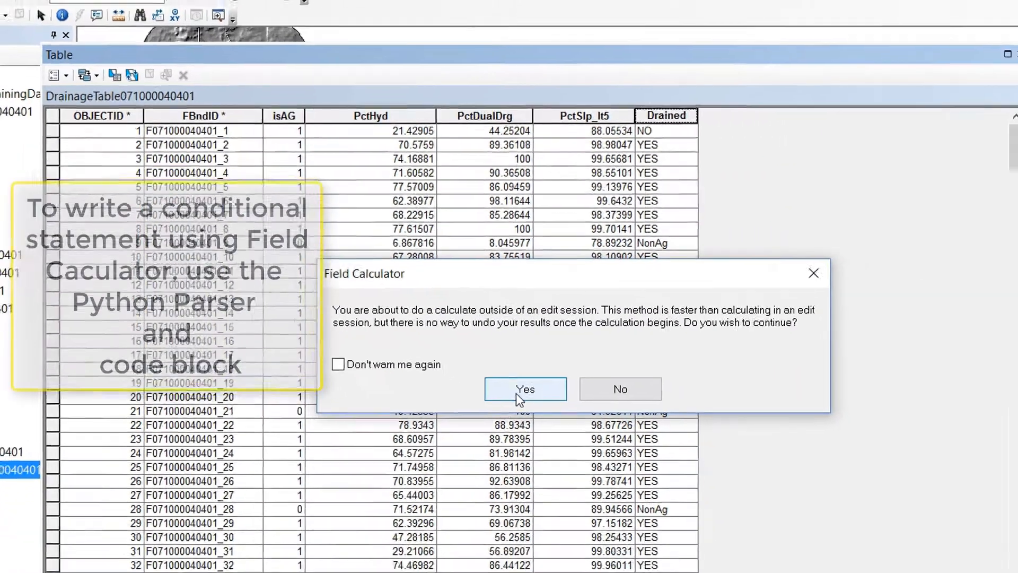
{"action": "left_click", "coordinate": [604, 440]}
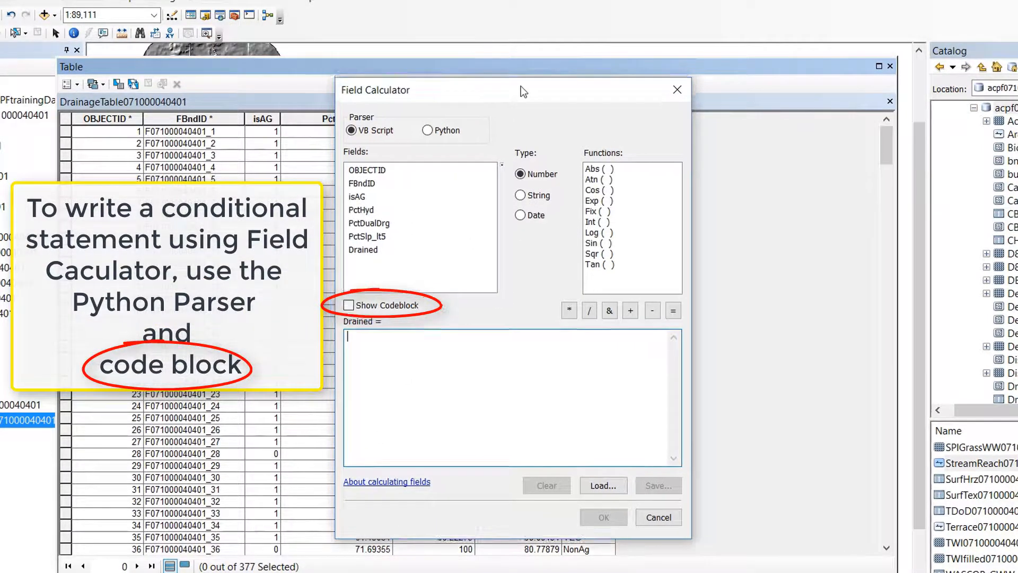
{"action": "left_click_drag", "start_coordinate": [509, 84], "coordinate": [889, 97]}
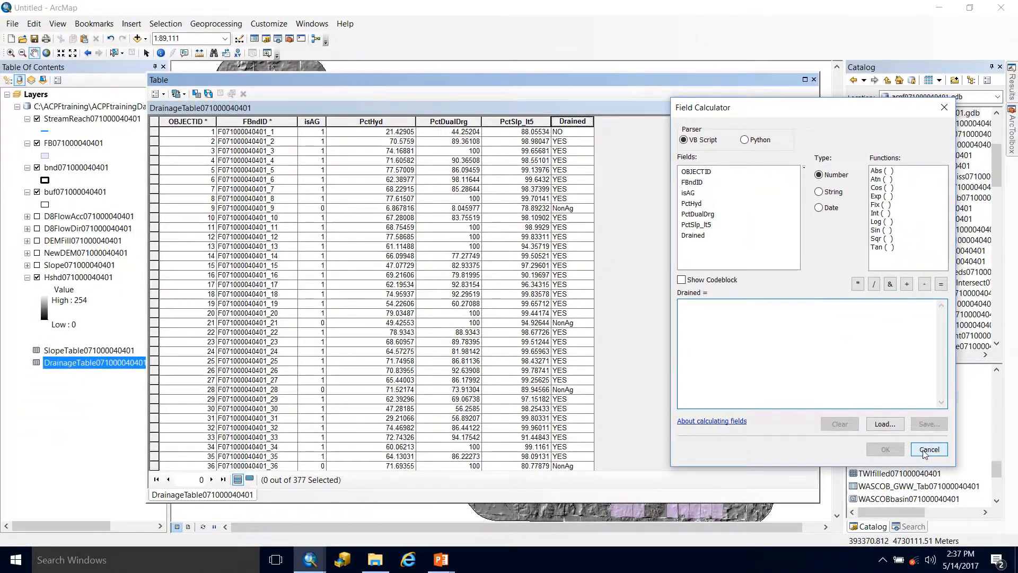
{"action": "left_click", "coordinate": [929, 450]}
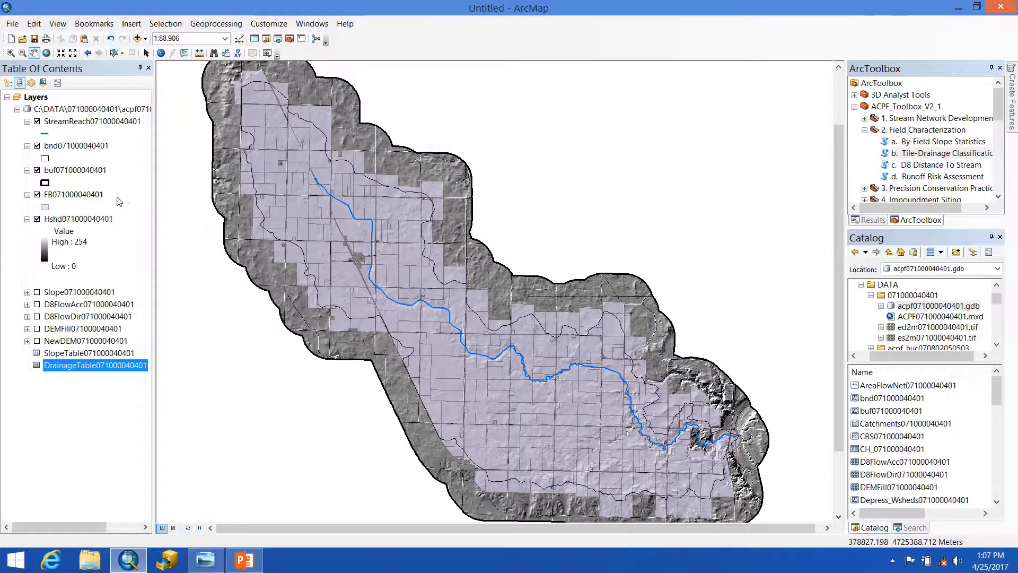
{"action": "right_click", "coordinate": [98, 197]}
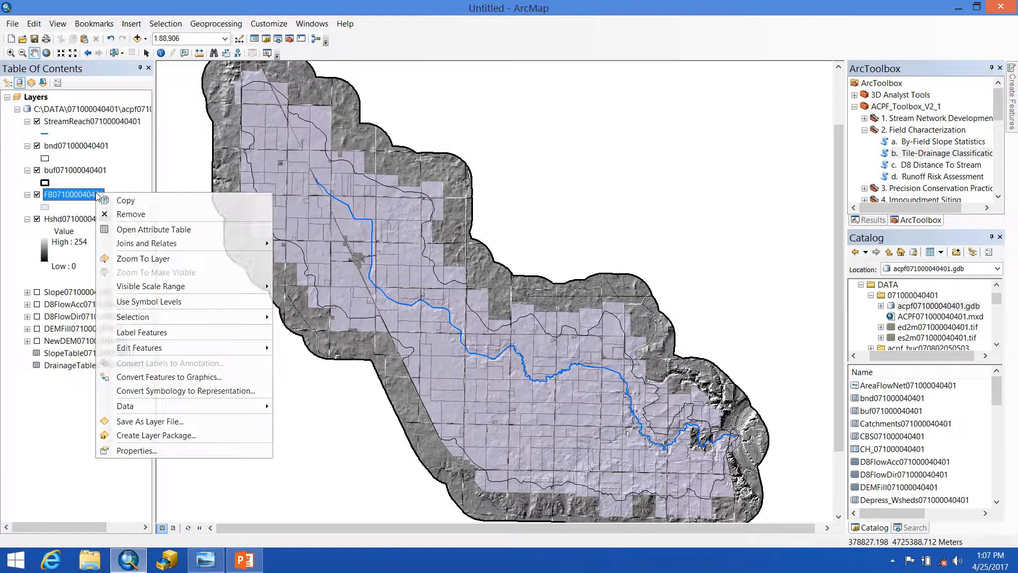
{"action": "mouse_move", "coordinate": [146, 243]}
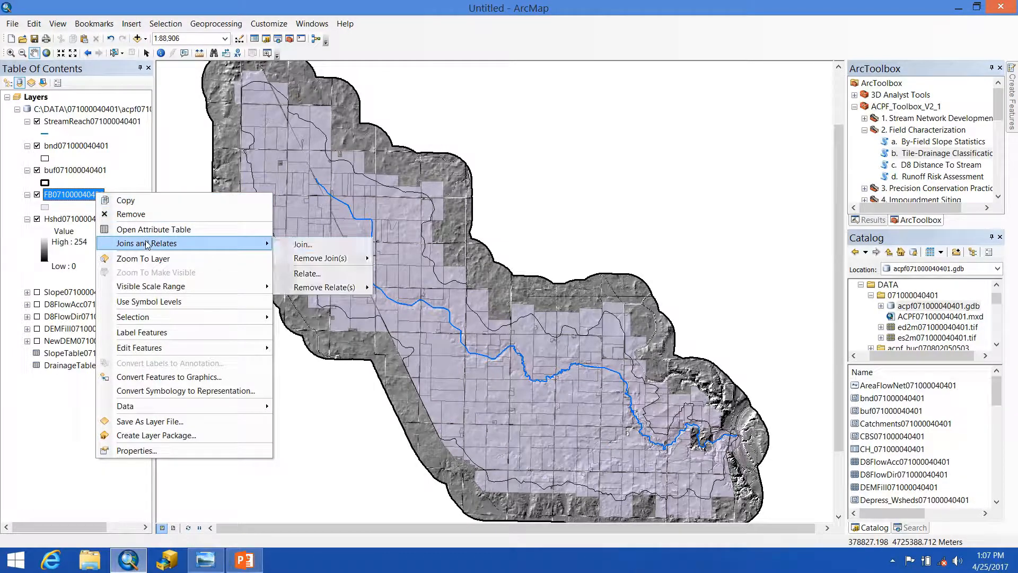
{"action": "left_click", "coordinate": [328, 246]}
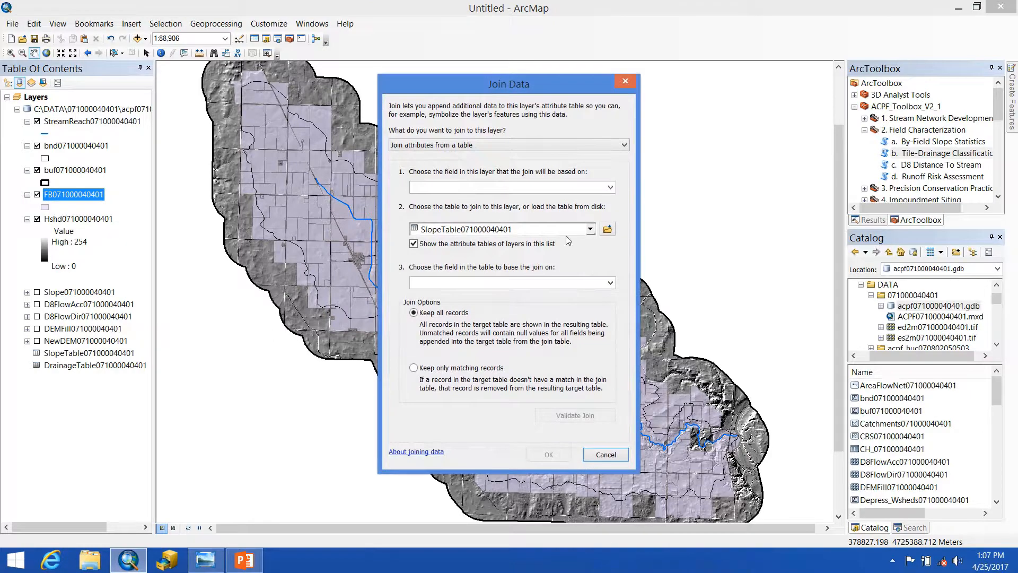
{"action": "left_click", "coordinate": [590, 229]}
{"action": "left_click", "coordinate": [498, 259]}
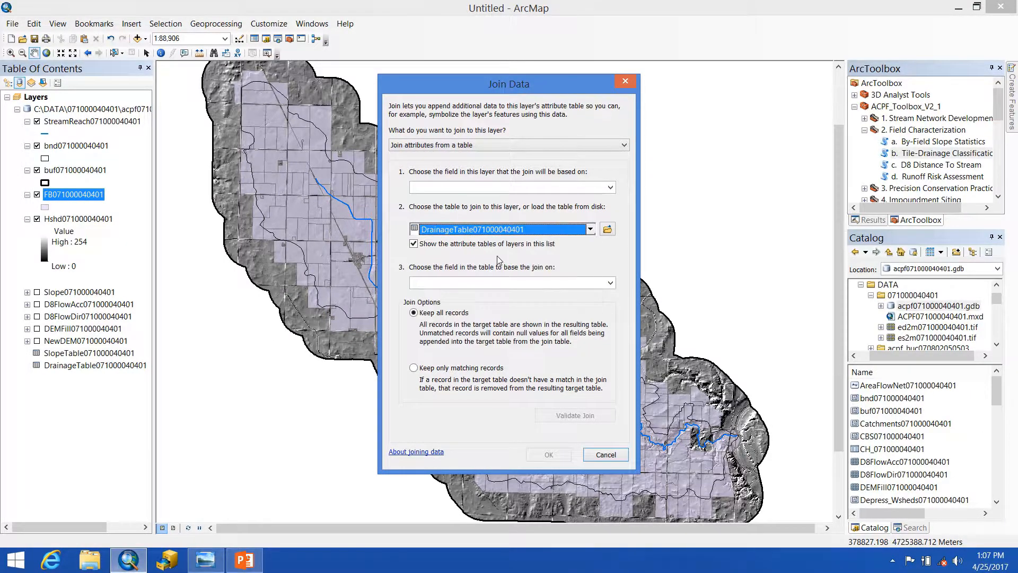
{"action": "left_click", "coordinate": [471, 189]}
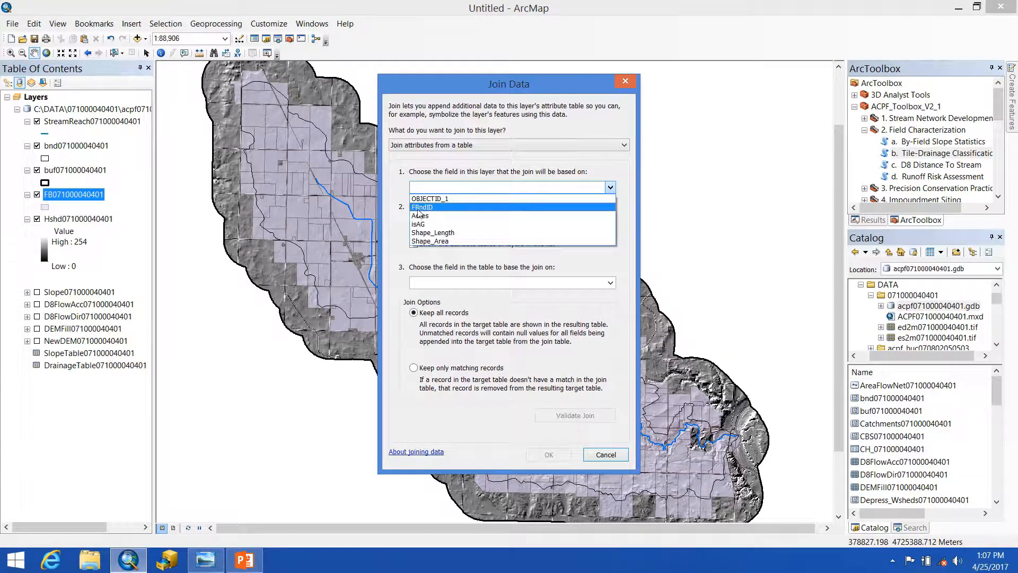
{"action": "left_click", "coordinate": [437, 209]}
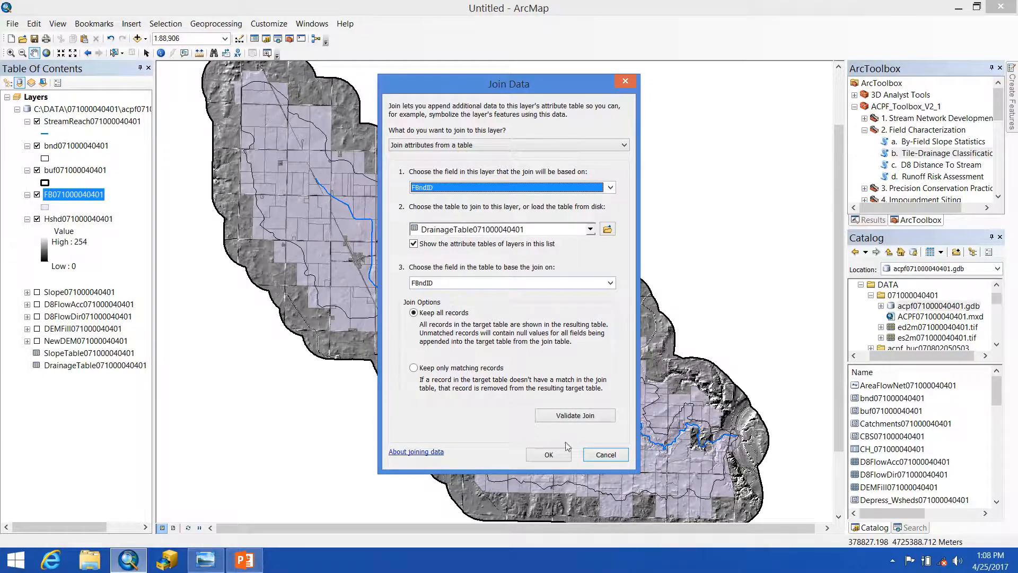
{"action": "left_click", "coordinate": [552, 460]}
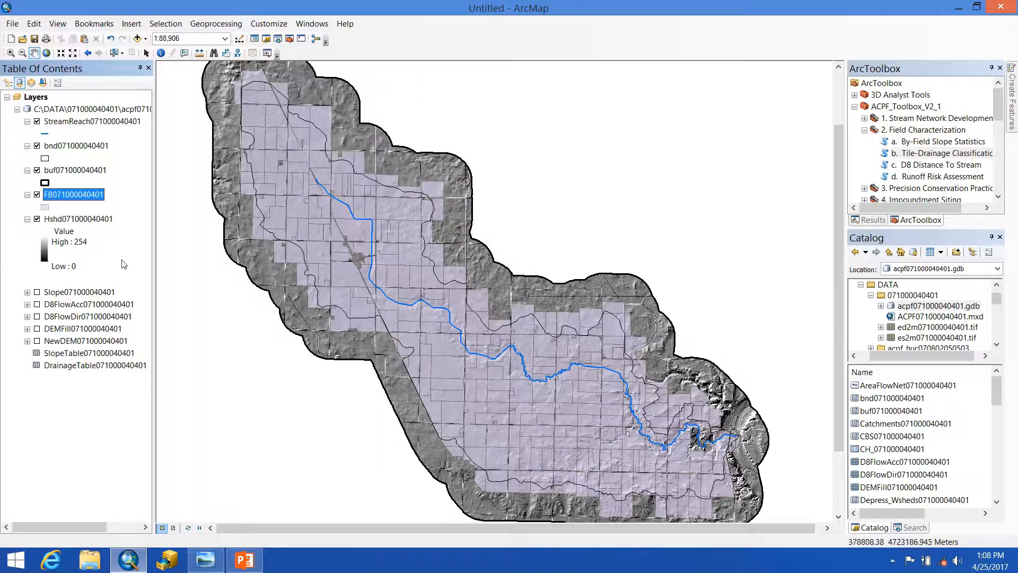
{"action": "double_click", "coordinate": [74, 199]}
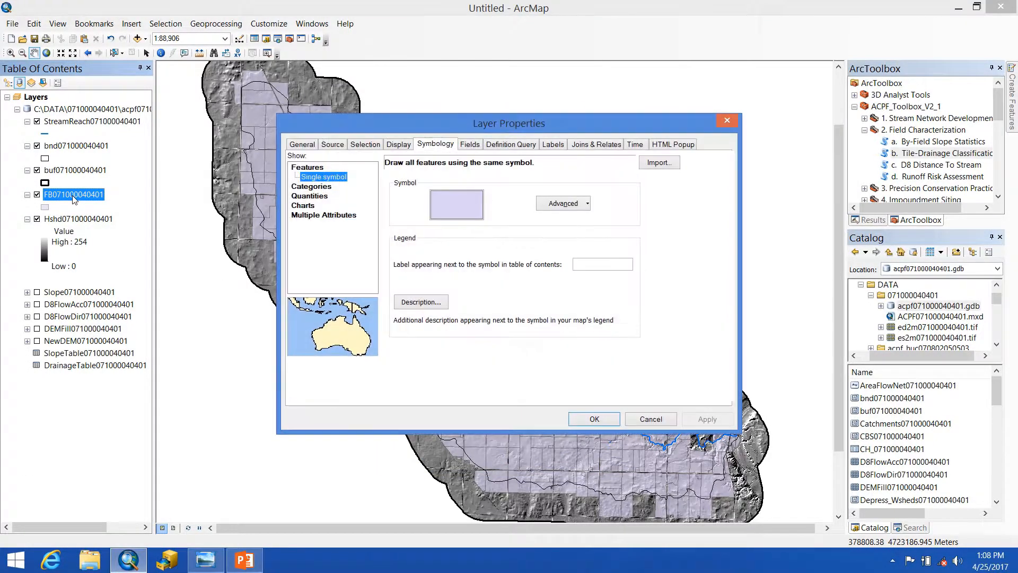
{"action": "left_click", "coordinate": [317, 187]}
{"action": "left_click", "coordinate": [467, 192]}
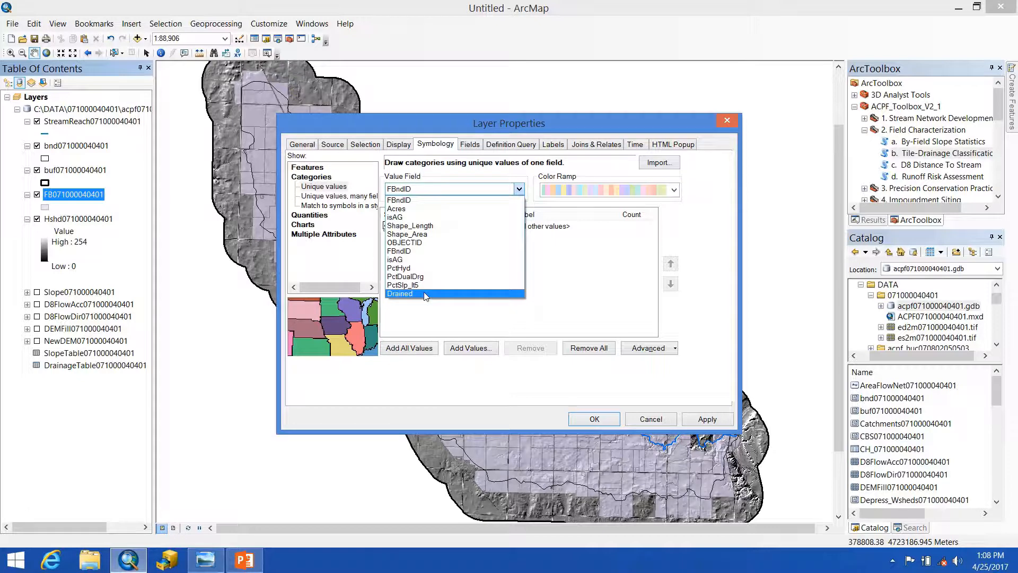
{"action": "left_click", "coordinate": [425, 294]}
{"action": "left_click", "coordinate": [408, 349]}
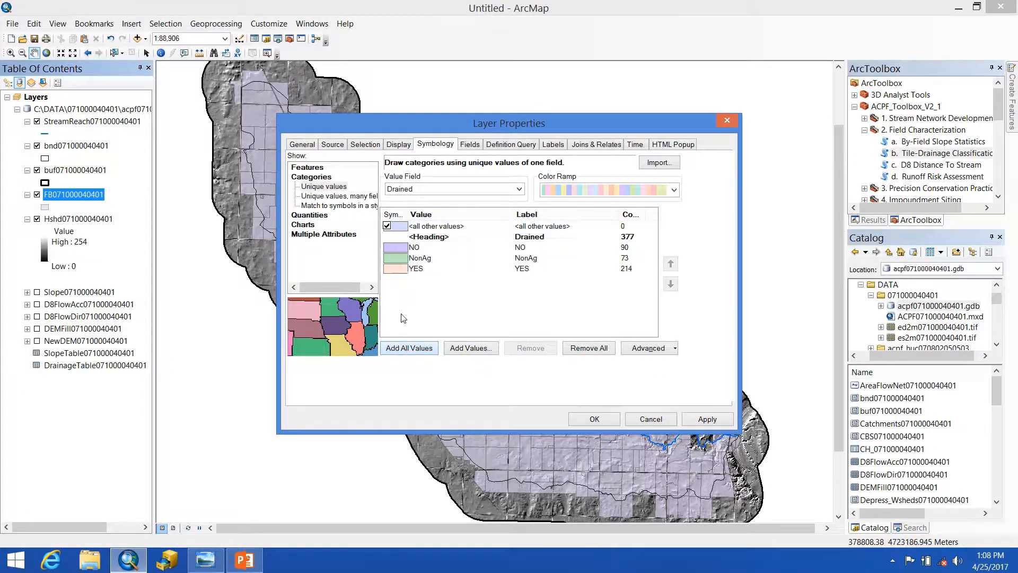
- Set the fill color of the NO category to salmon and of the NonAg category to light grey
{"action": "double_click", "coordinate": [396, 248]}
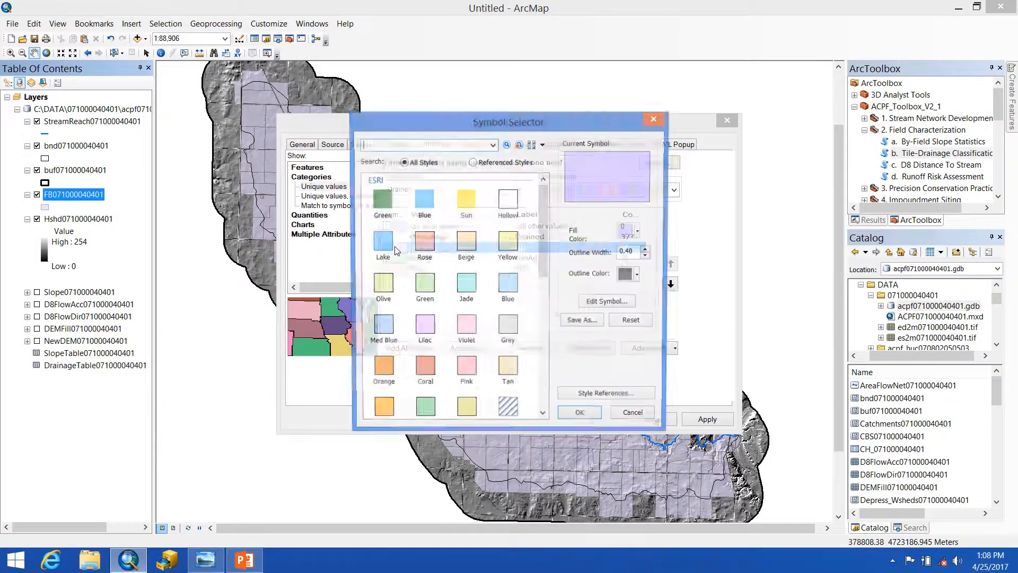
{"action": "left_click", "coordinate": [635, 233]}
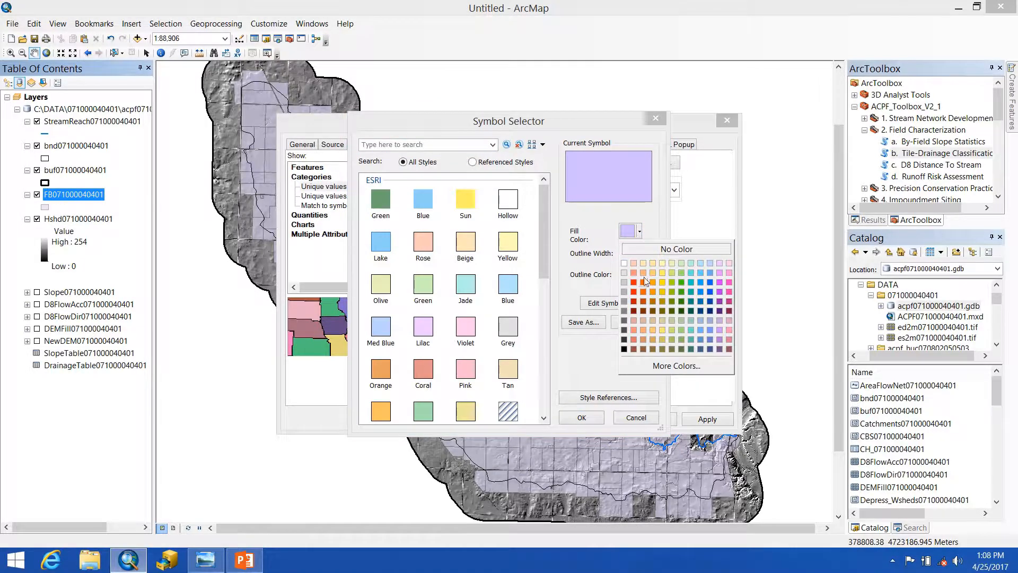
{"action": "left_click", "coordinate": [648, 283]}
{"action": "left_click", "coordinate": [579, 418]}
{"action": "double_click", "coordinate": [398, 258]}
{"action": "left_click", "coordinate": [626, 233]}
{"action": "left_click", "coordinate": [624, 275]}
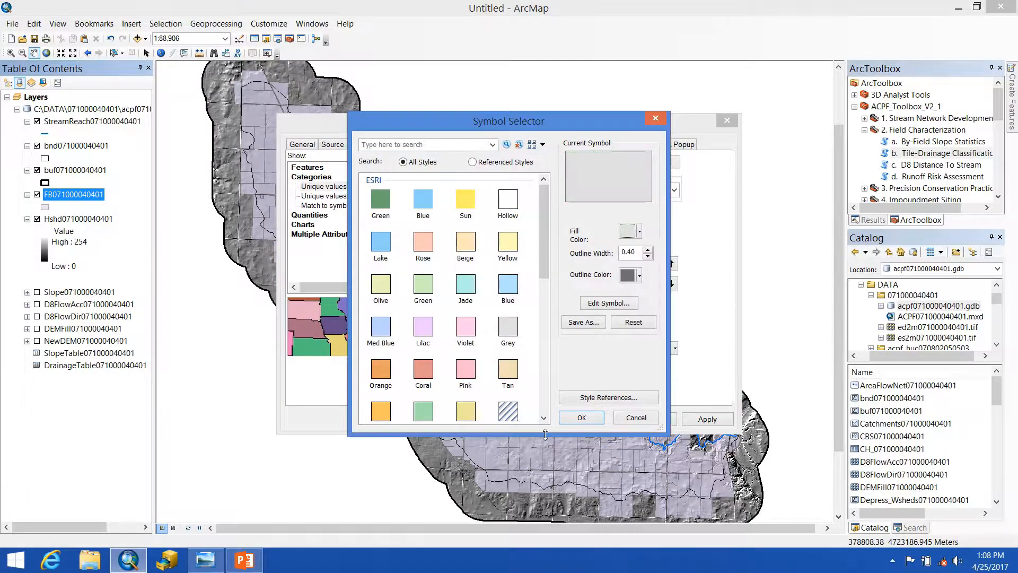
{"action": "left_click", "coordinate": [582, 418]}
- Fill the YES category with blue, check the layer's display settings, and apply the symbology to the map
{"action": "double_click", "coordinate": [399, 269]}
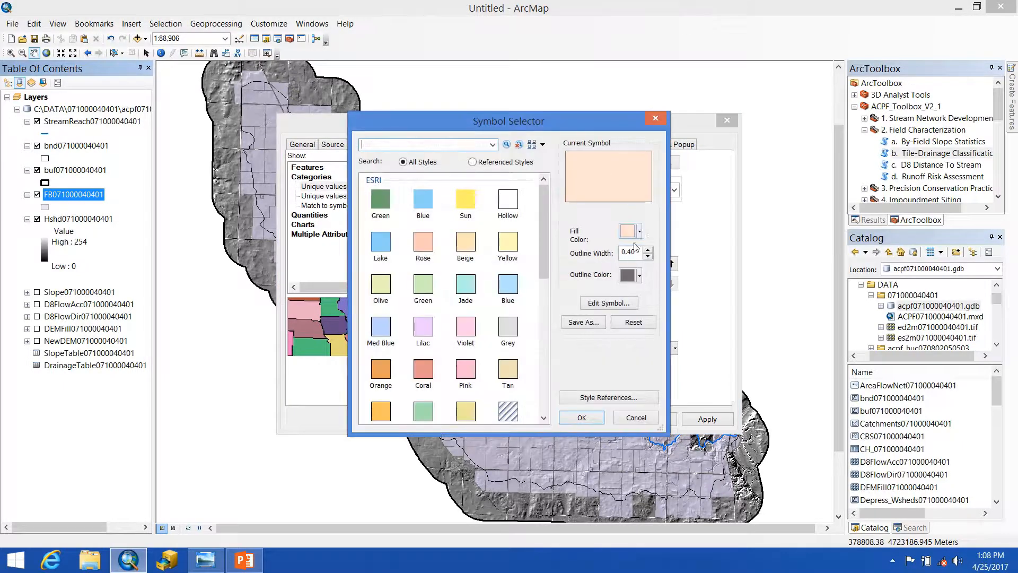
{"action": "left_click", "coordinate": [640, 232]}
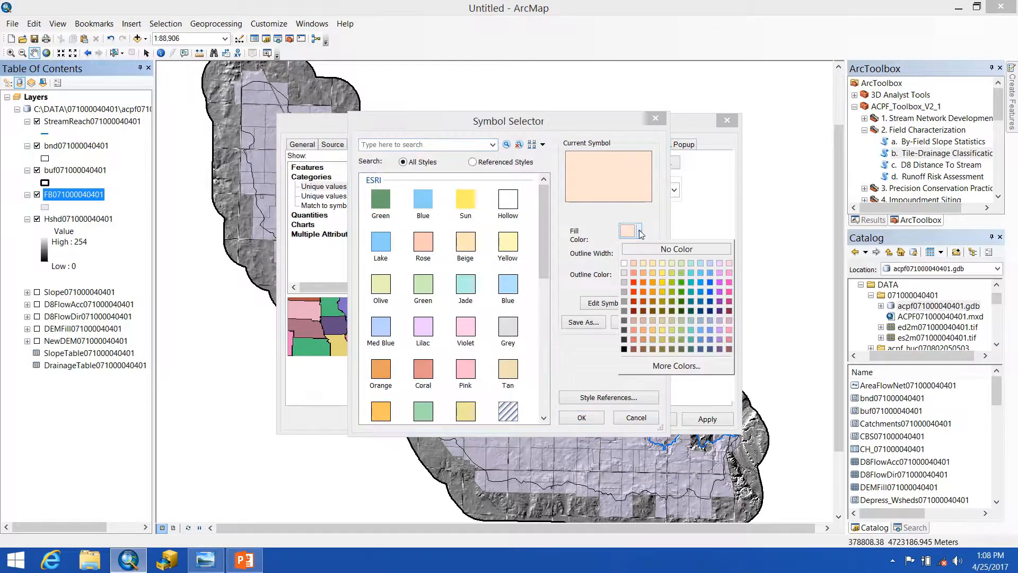
{"action": "left_click", "coordinate": [711, 292]}
{"action": "left_click", "coordinate": [582, 418]}
{"action": "left_click", "coordinate": [399, 145]}
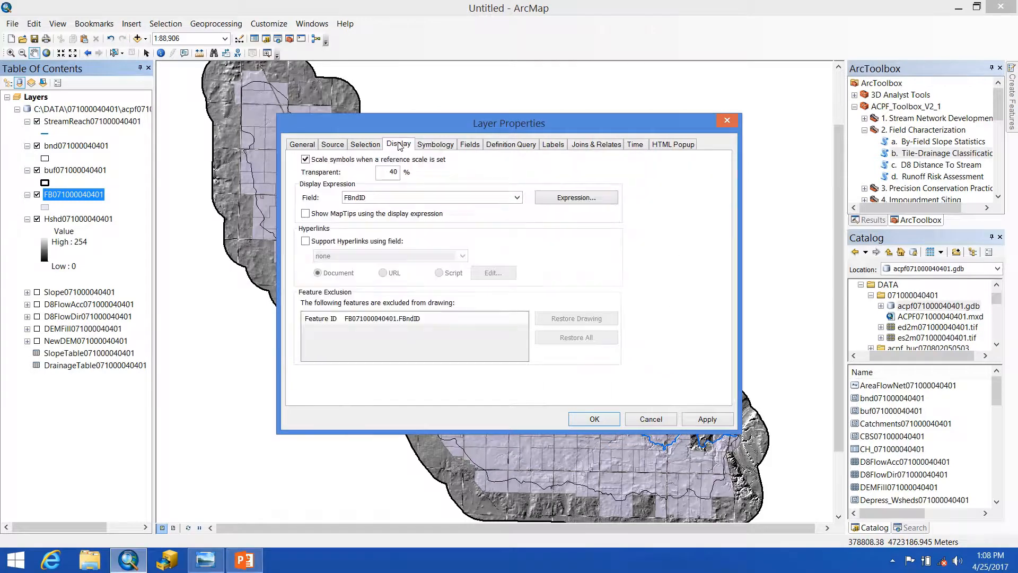
{"action": "left_click", "coordinate": [707, 419]}
{"action": "left_click", "coordinate": [594, 419]}
{"action": "left_click_drag", "start_coordinate": [587, 438], "coordinate": [571, 419]}
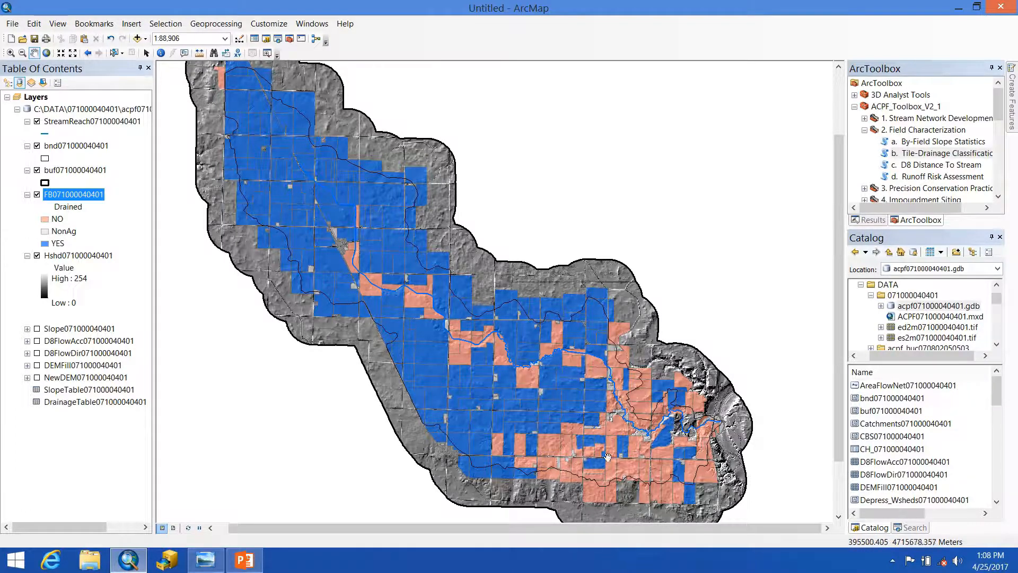
{"action": "right_click", "coordinate": [88, 194]}
{"action": "left_click", "coordinate": [117, 232]}
{"action": "double_click", "coordinate": [739, 53]}
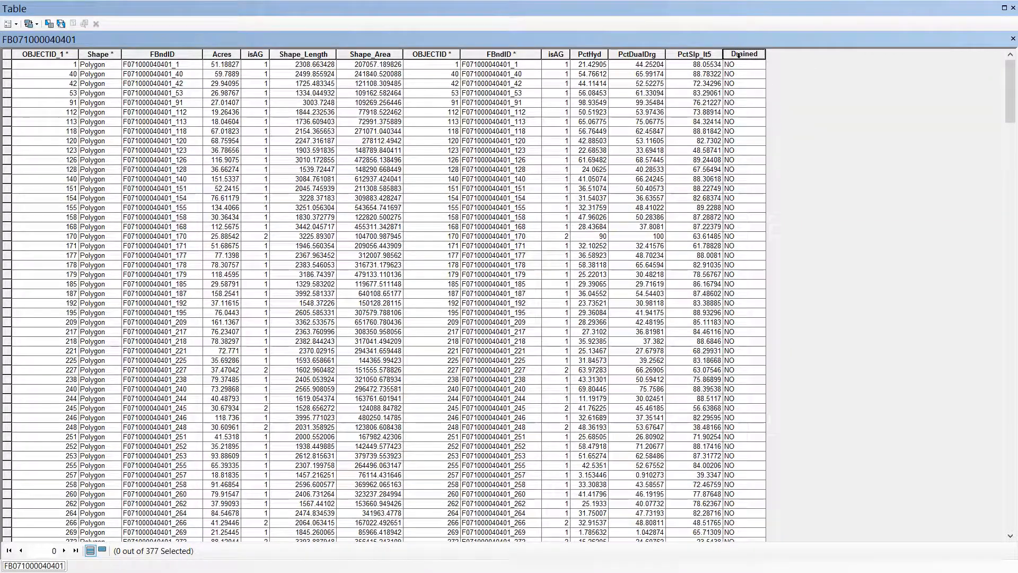
{"action": "left_click", "coordinate": [744, 65]}
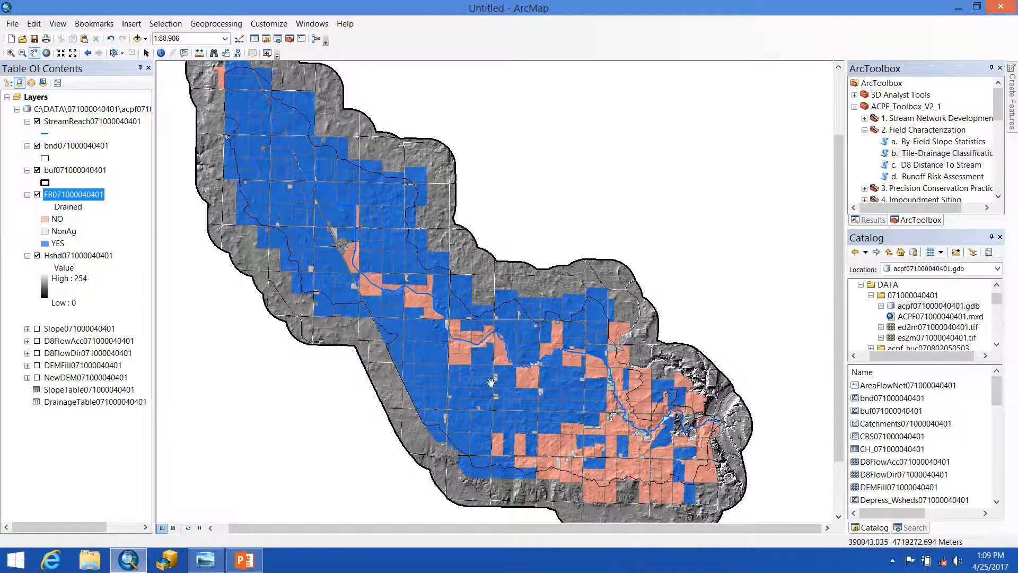
{"action": "left_click_drag", "start_coordinate": [404, 328], "coordinate": [429, 328]}
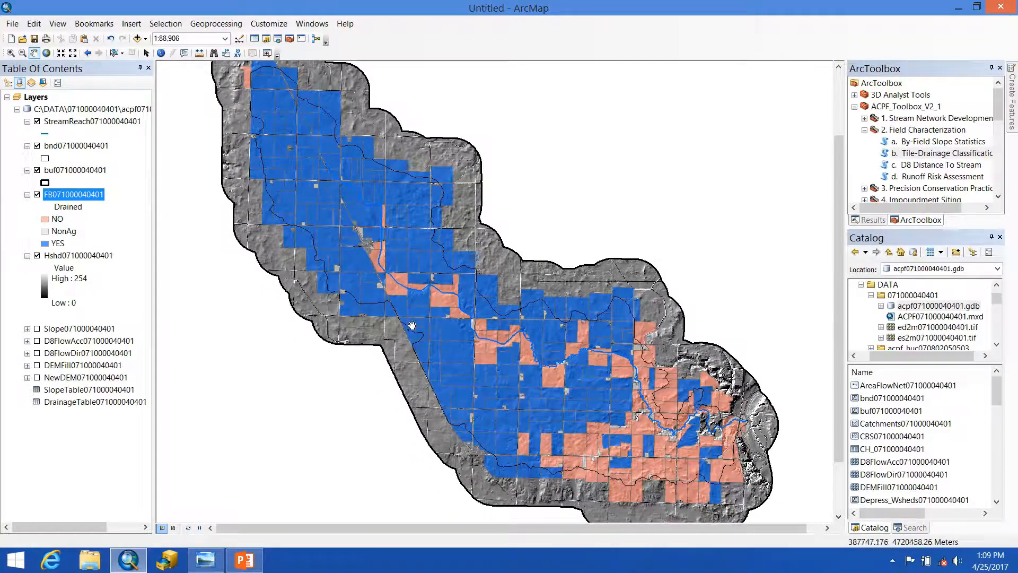